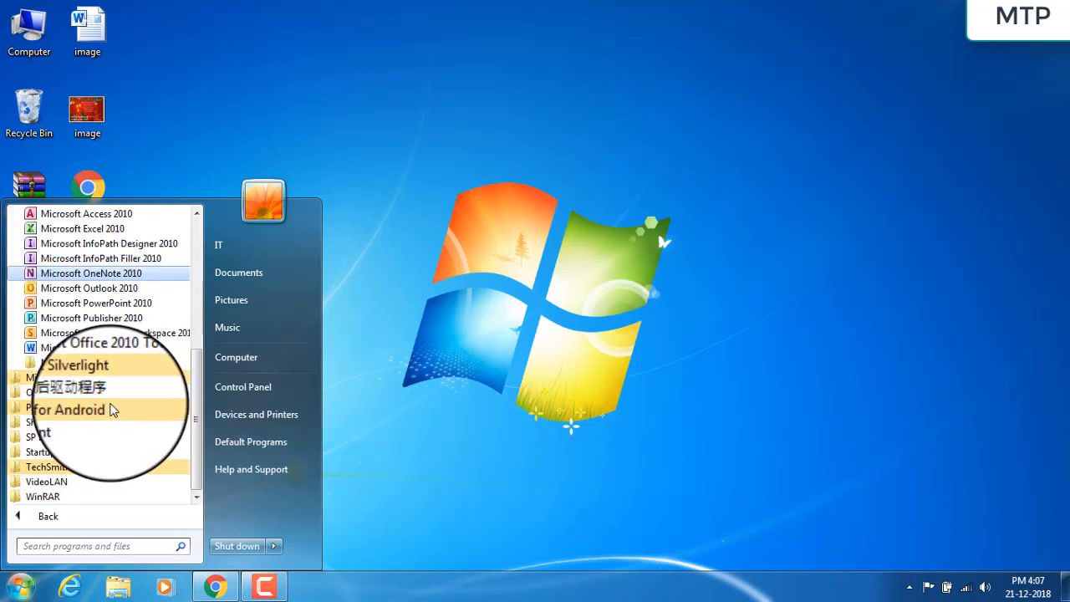
Launch Microsoft Outlook 2010 and choose Yes to configure an e-mail account in the startup wizard.
scroll(110, 409, "up", 2)
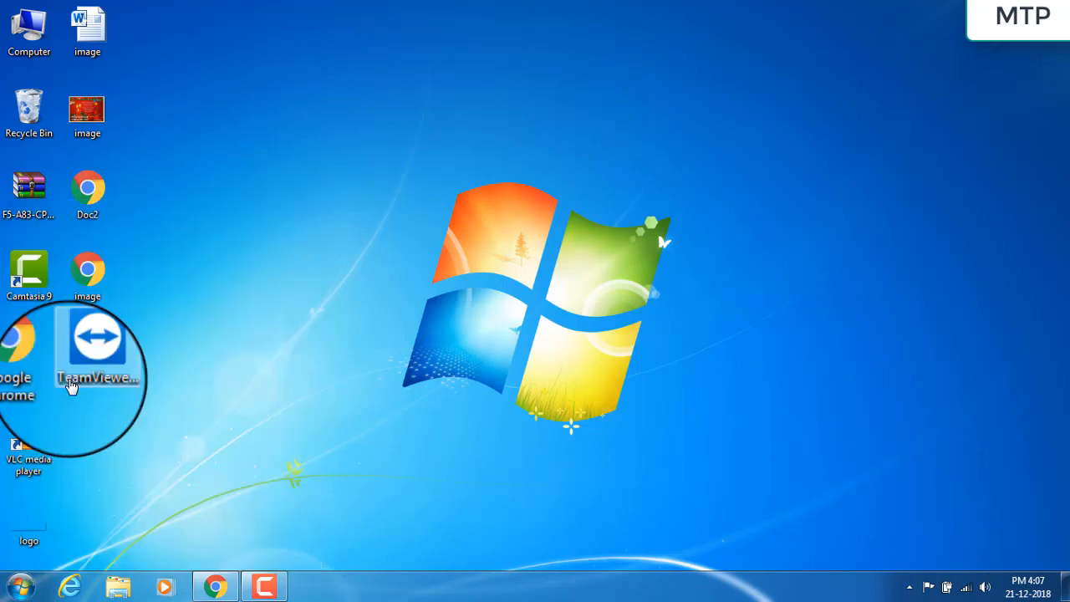
left_click(71, 382)
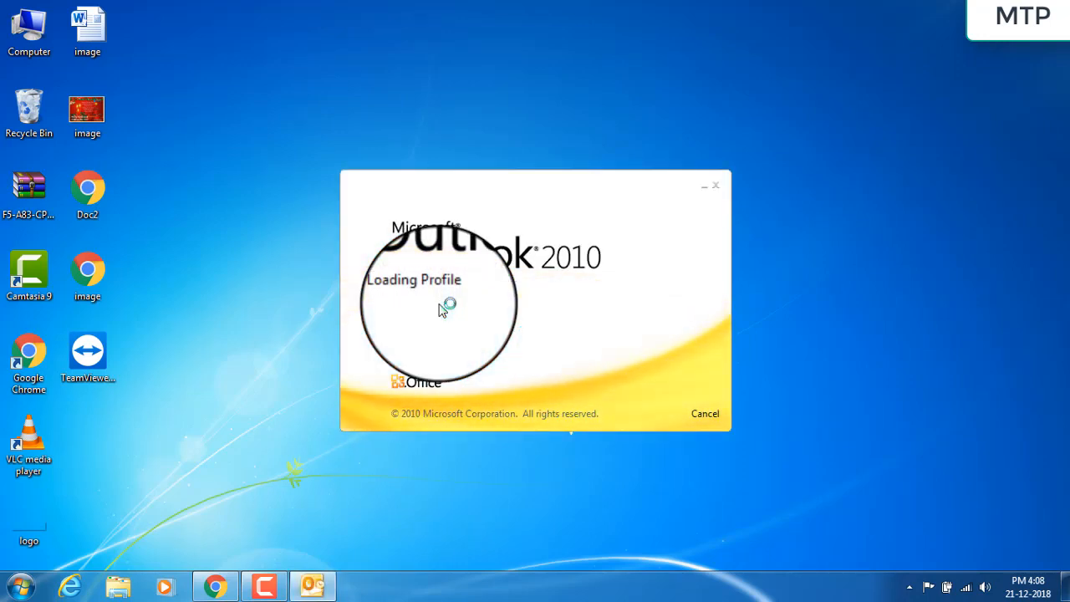
left_click(700, 460)
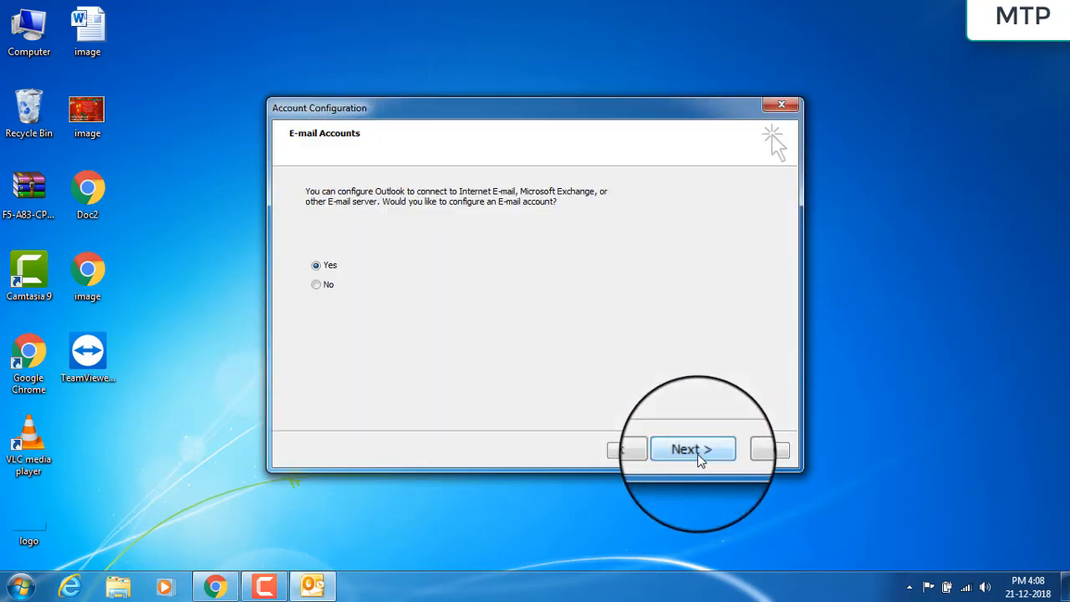
left_click(699, 458)
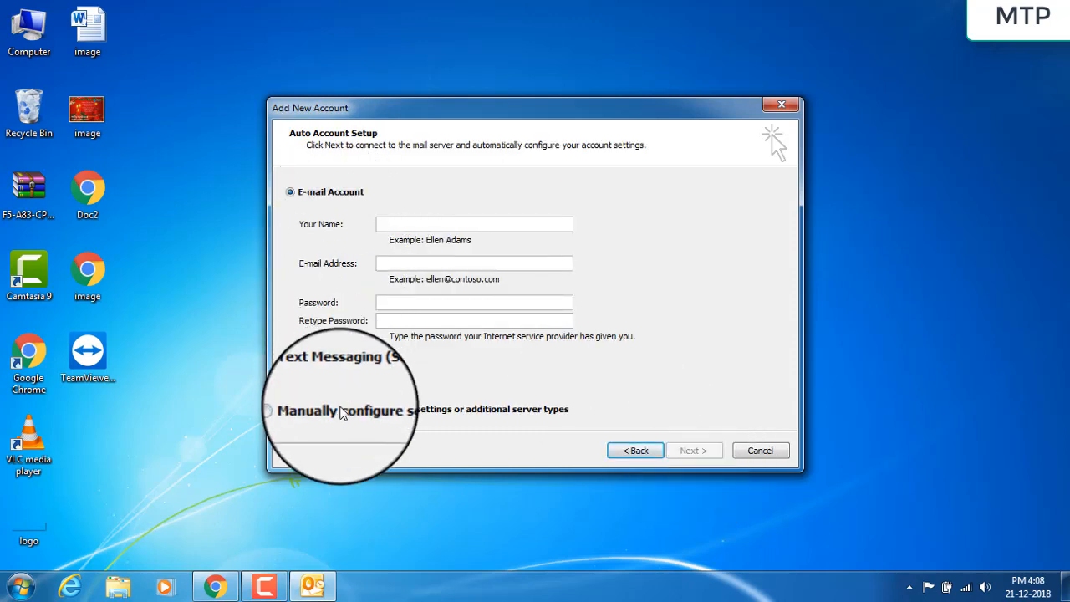
Choose to manually configure server settings and continue with the Internet E-mail service.
left_click(340, 412)
left_click(695, 451)
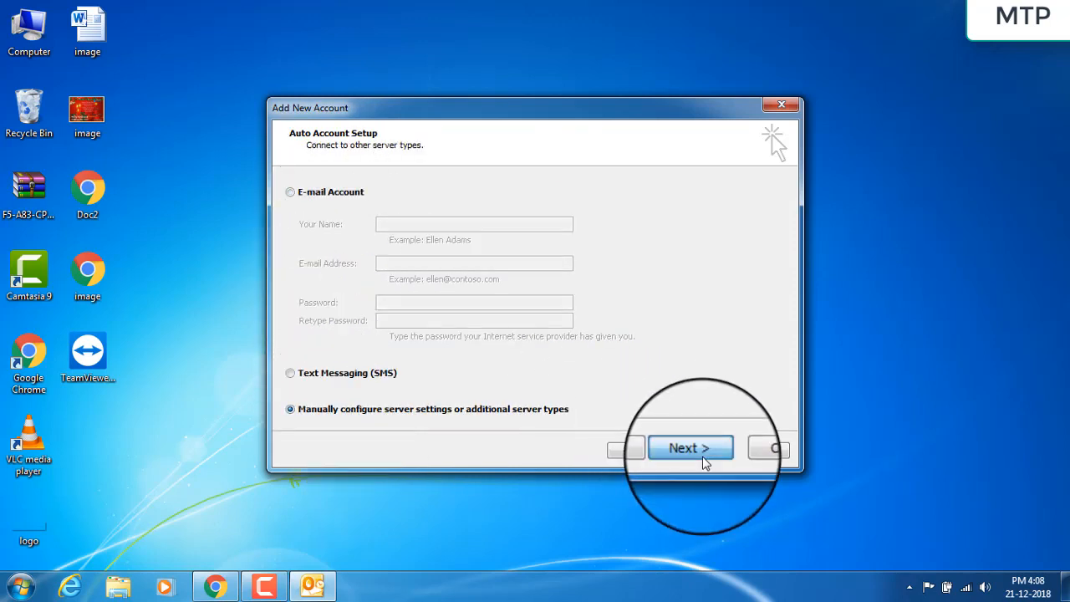
left_click(694, 451)
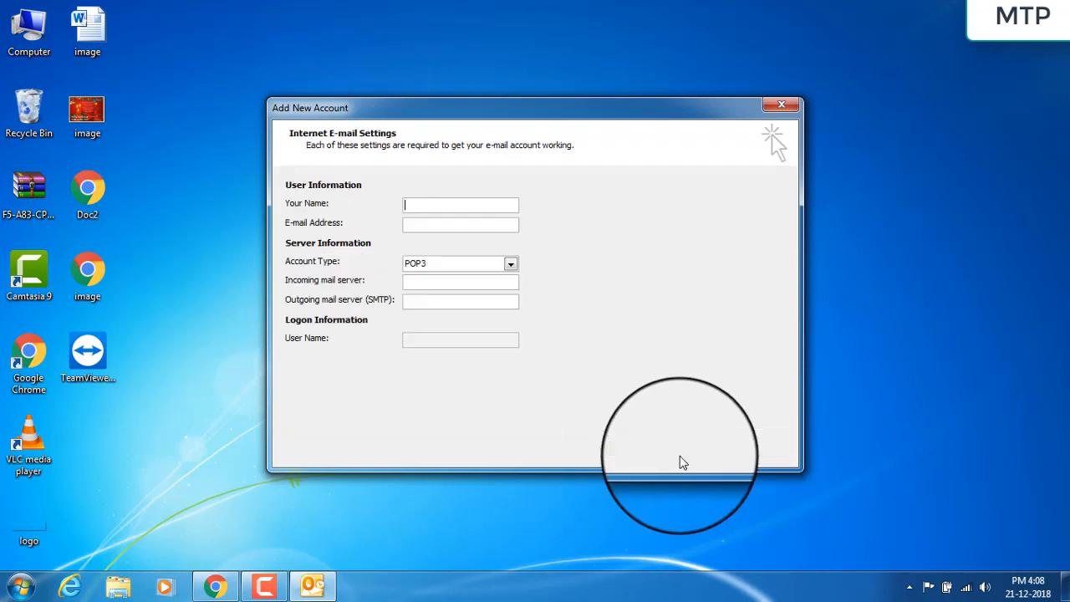
Enter the account name and e-mail address, incoming server pop.gmail.com, outgoing server smtp.gmail.com, and the full e-mail address as the user name.
left_click(432, 203)
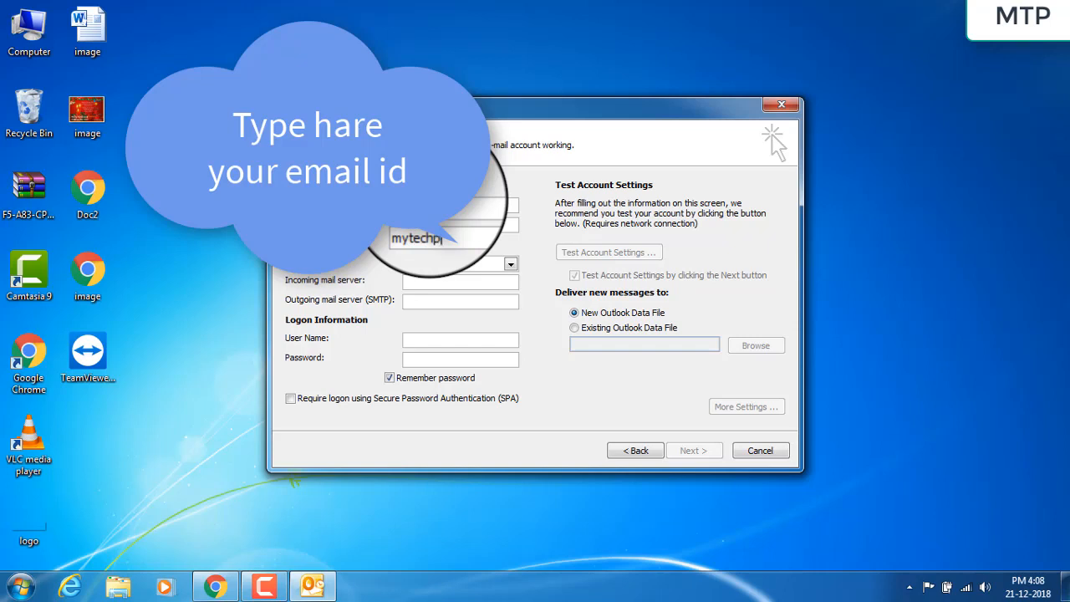
type("@gmail.com")
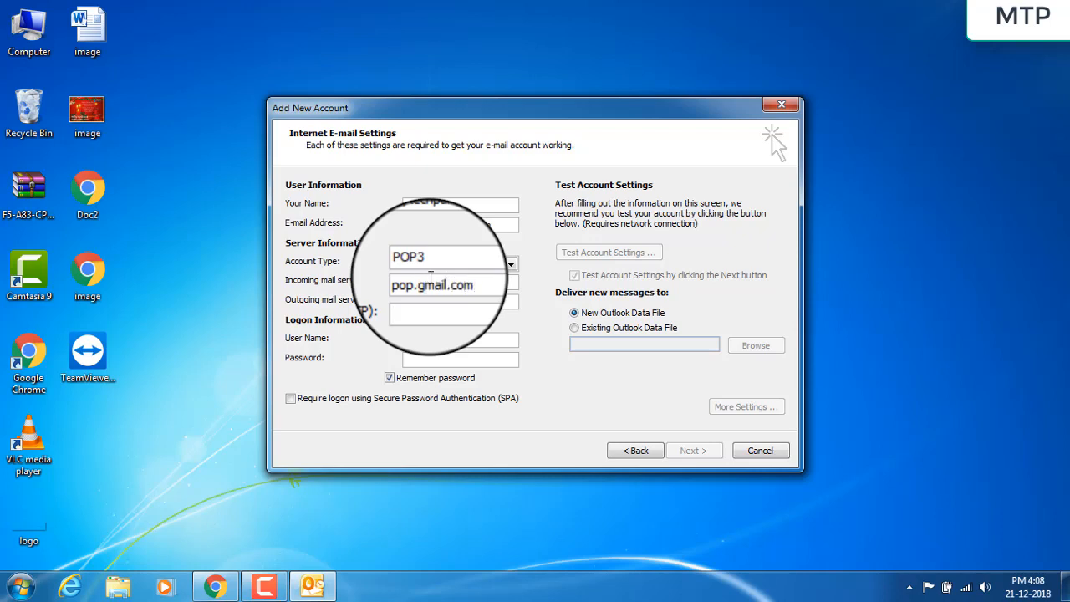
type("smtp.gmail.com")
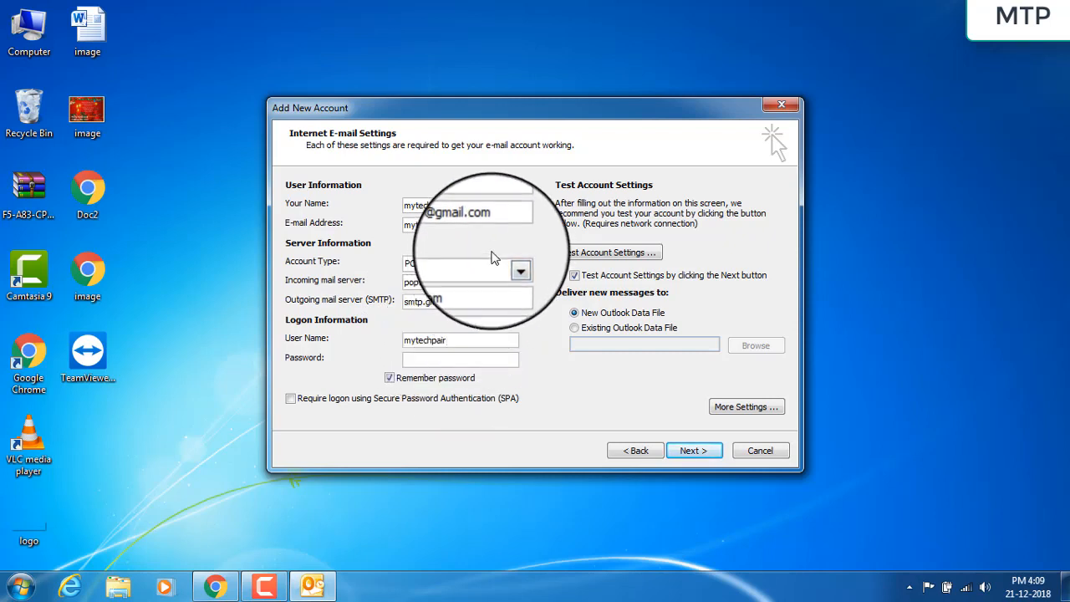
left_click_drag(500, 224, 366, 228)
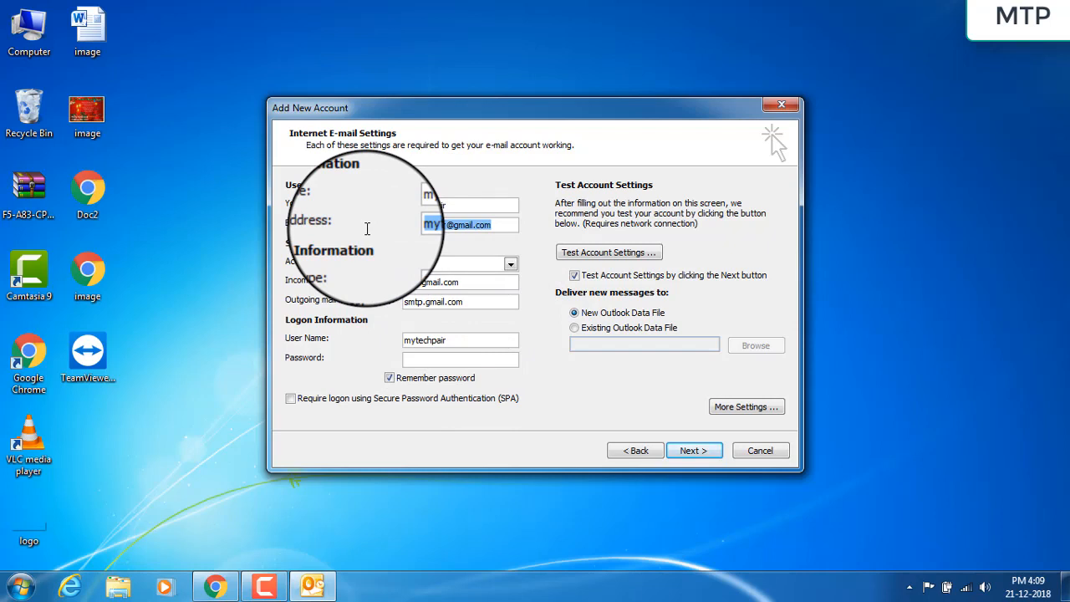
left_click_drag(501, 340, 398, 340)
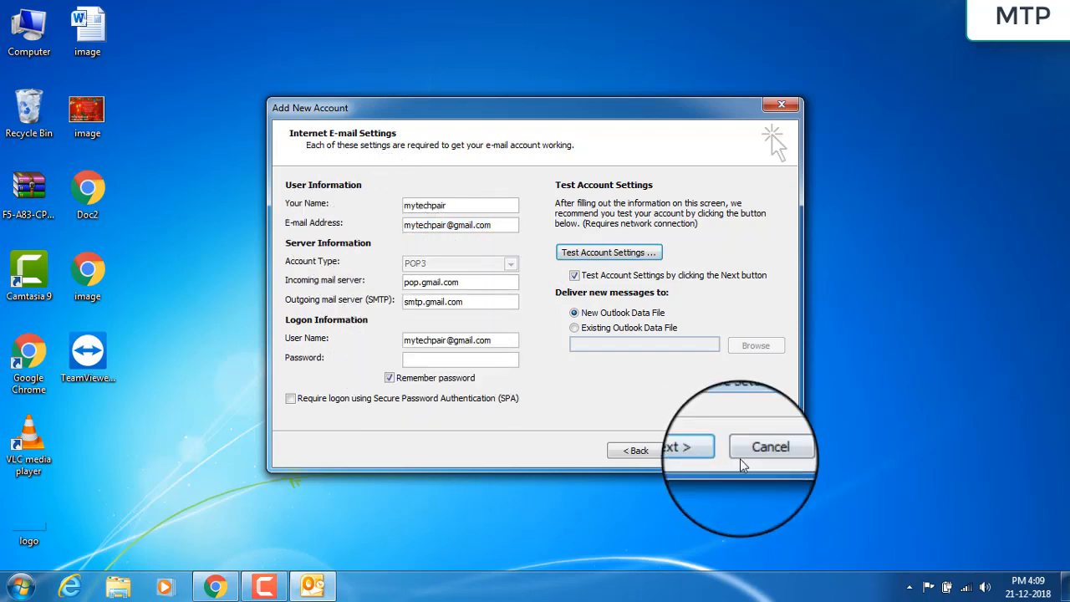
Open the account's additional settings and require authentication for the outgoing server (SMTP).
left_click(753, 409)
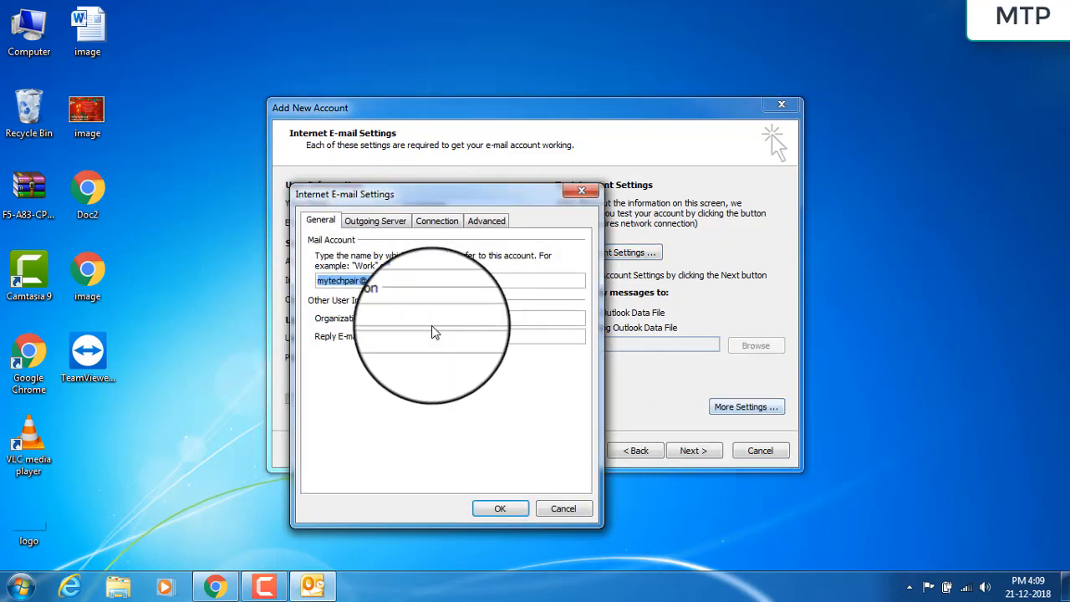
left_click_drag(402, 203, 527, 134)
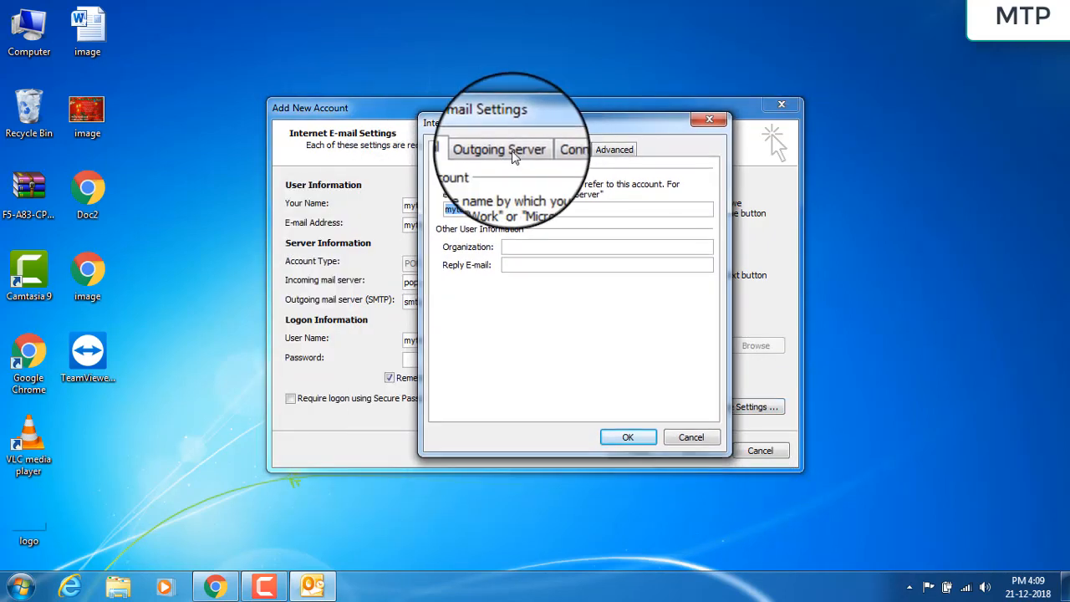
left_click(511, 152)
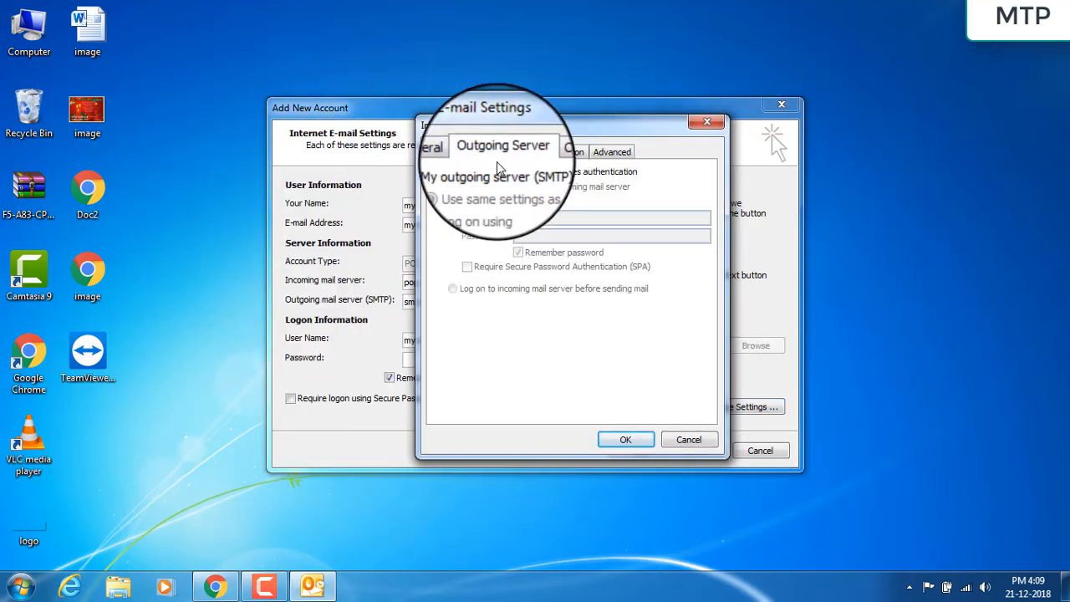
left_click(438, 172)
Set the incoming POP3 port to 995 with SSL required and the outgoing SMTP port to 465 with SSL encryption, and accept the settings.
left_click(572, 156)
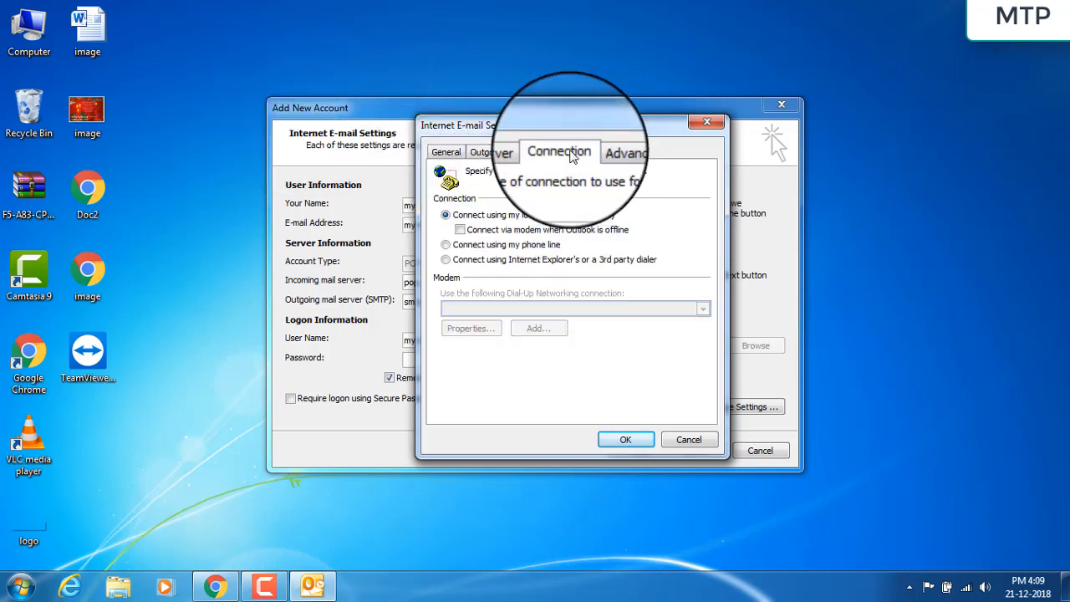
left_click(615, 153)
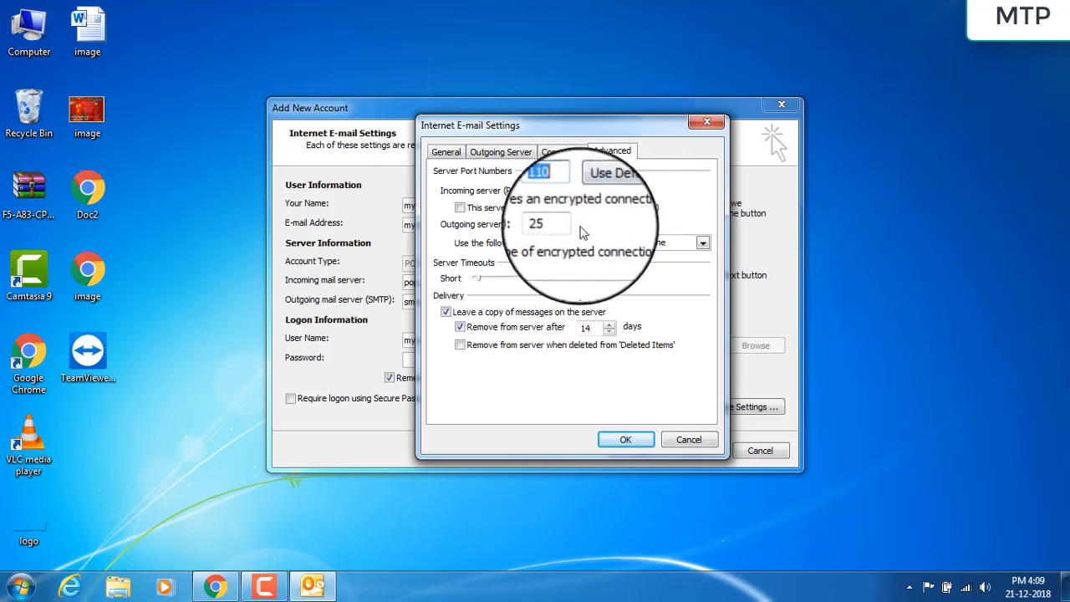
double_click(559, 191)
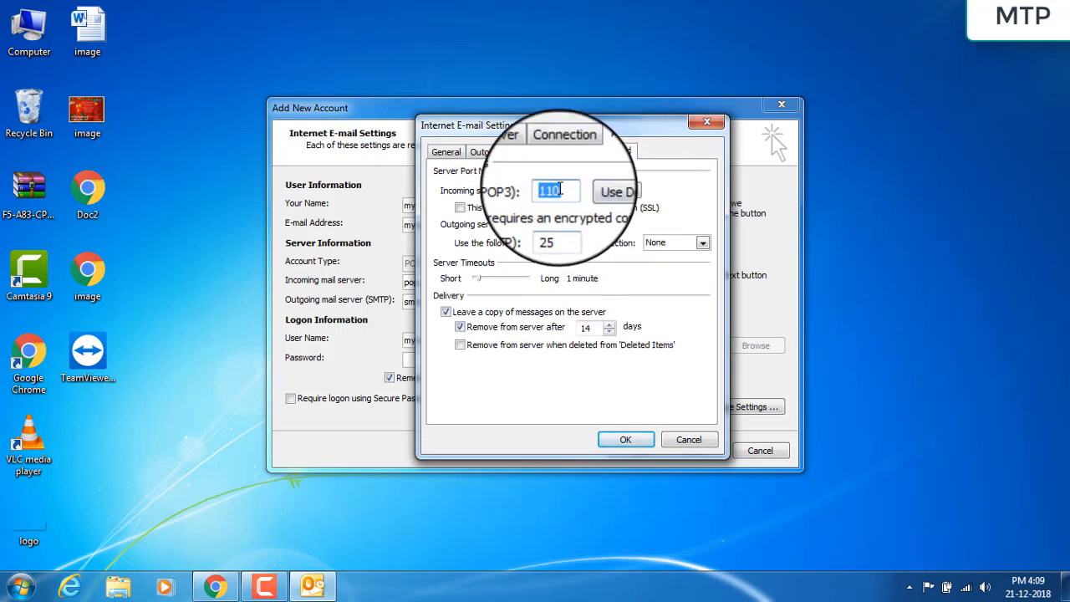
left_click(460, 209)
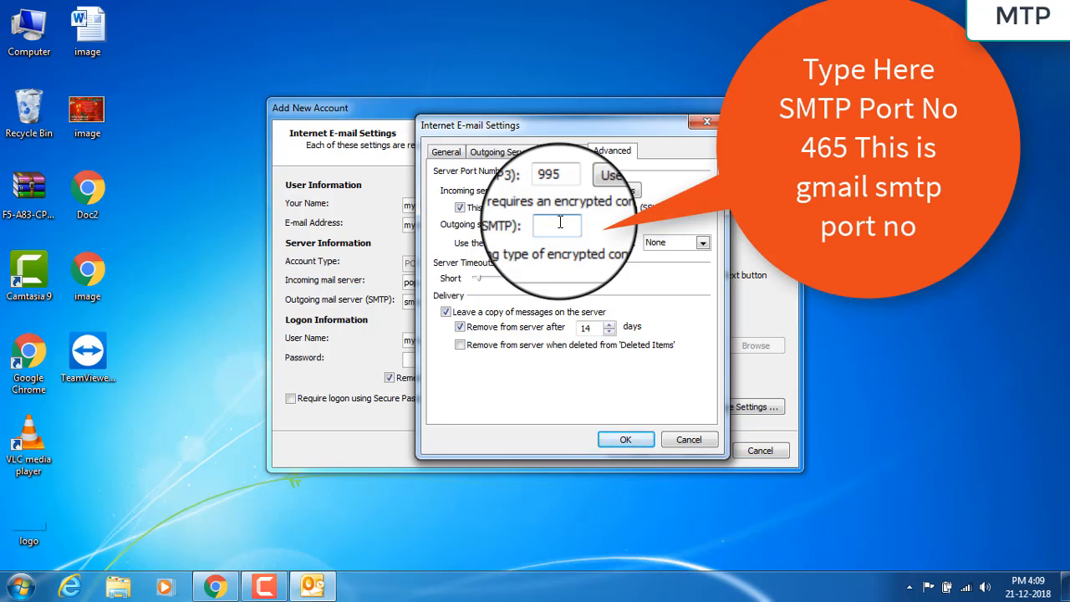
type("465")
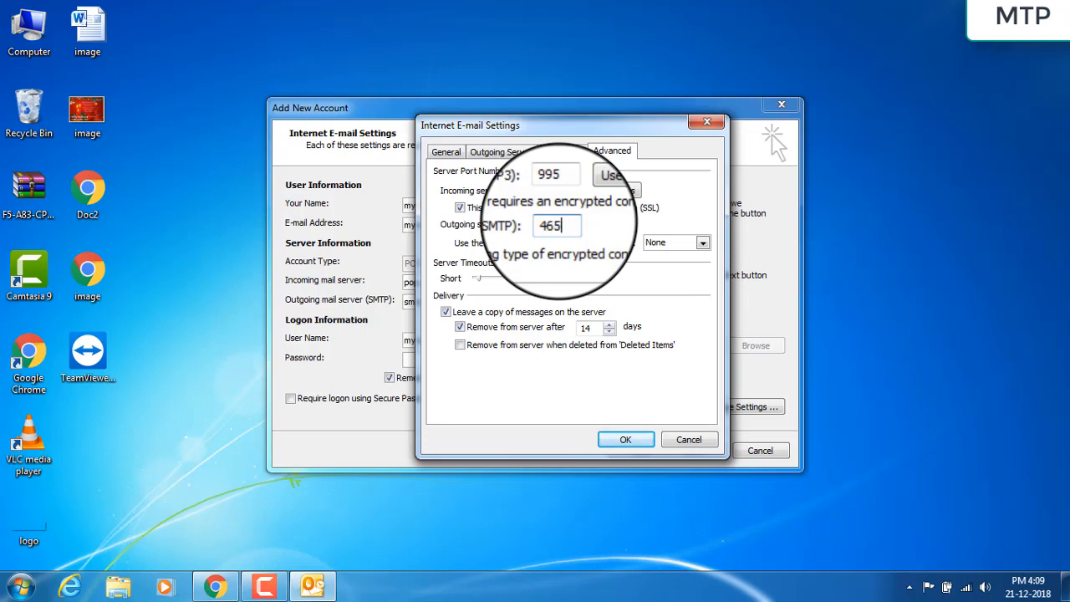
left_click(702, 243)
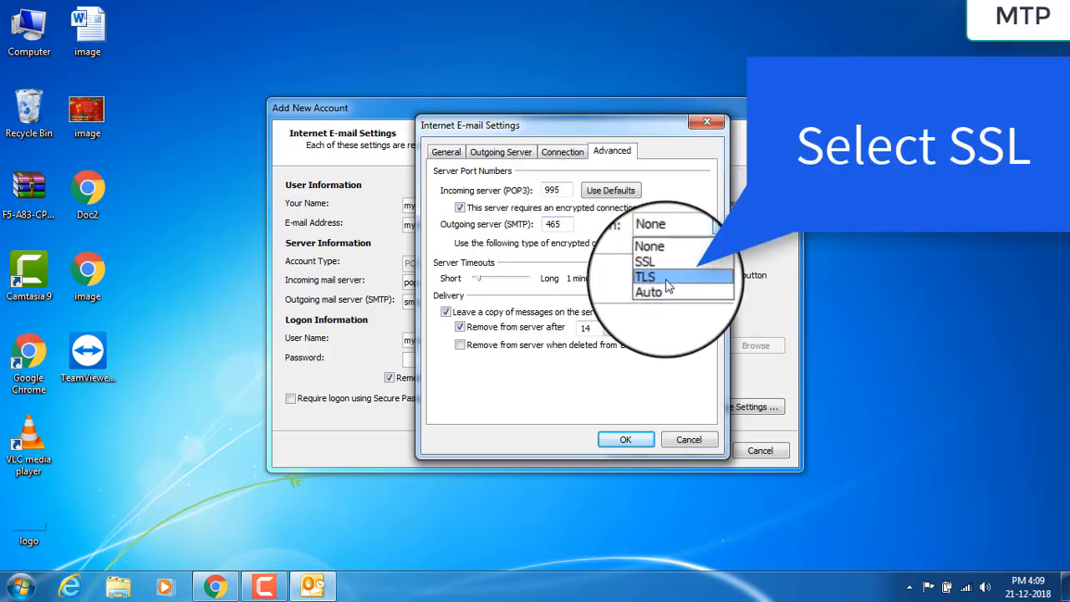
left_click(656, 265)
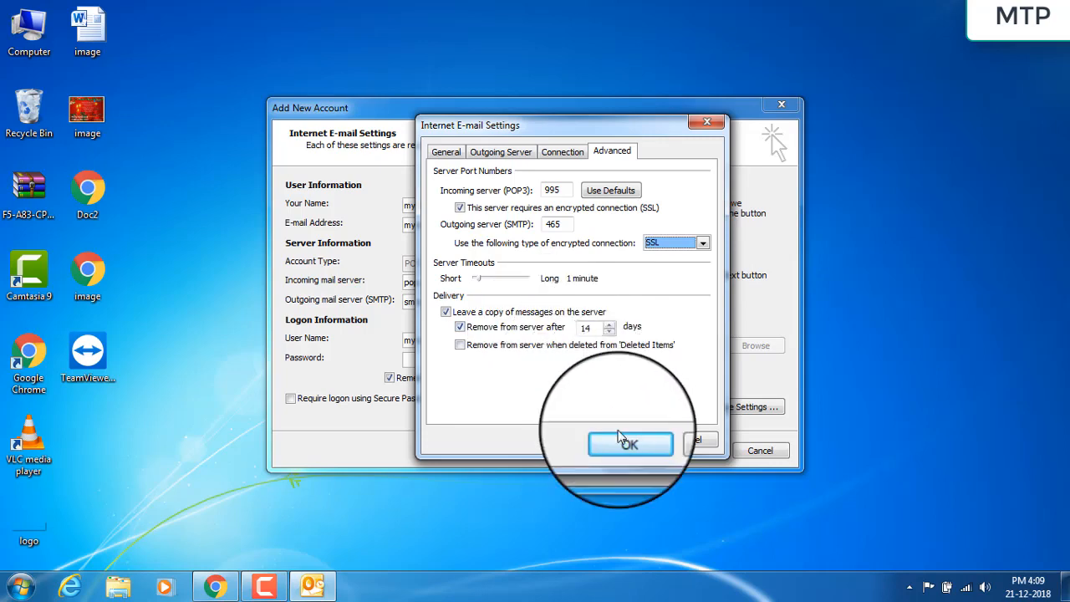
left_click(629, 444)
Switch to Chrome, choose the saved Gmail account and sign in with the account password.
left_click(215, 585)
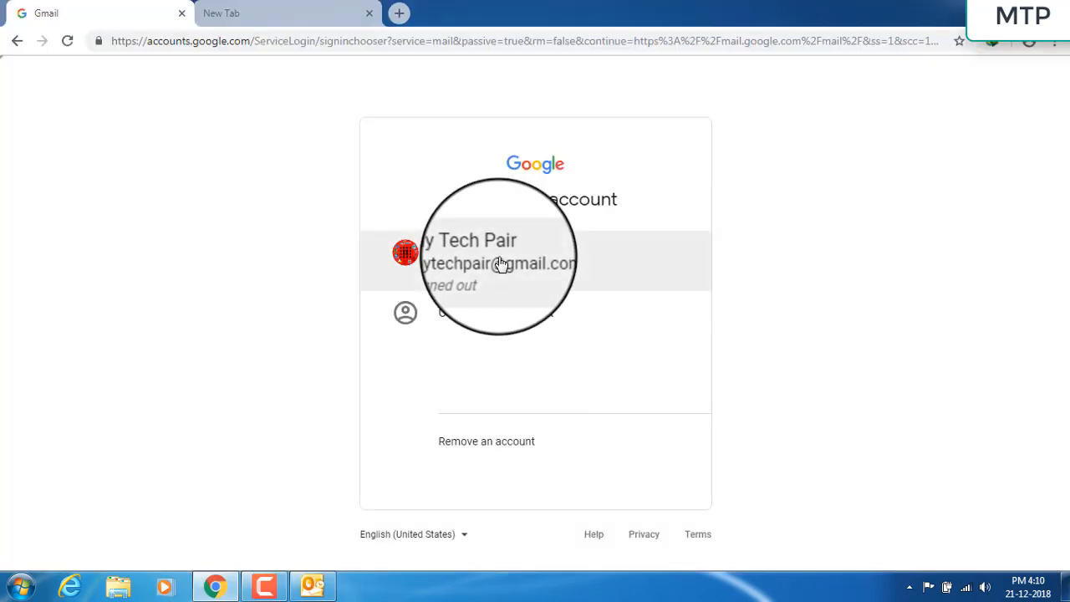
left_click(502, 264)
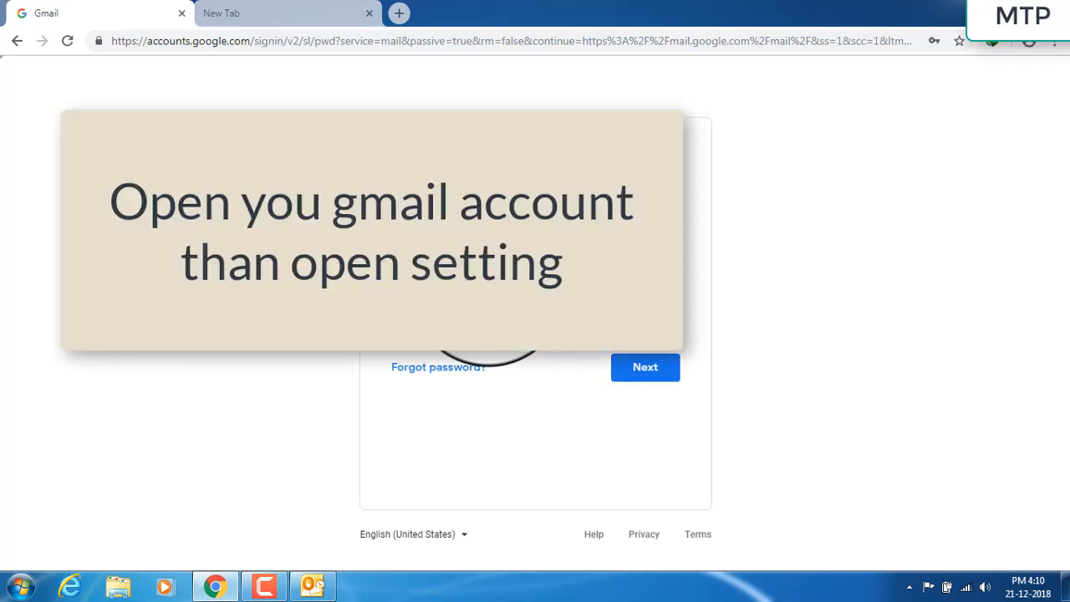
key("Return")
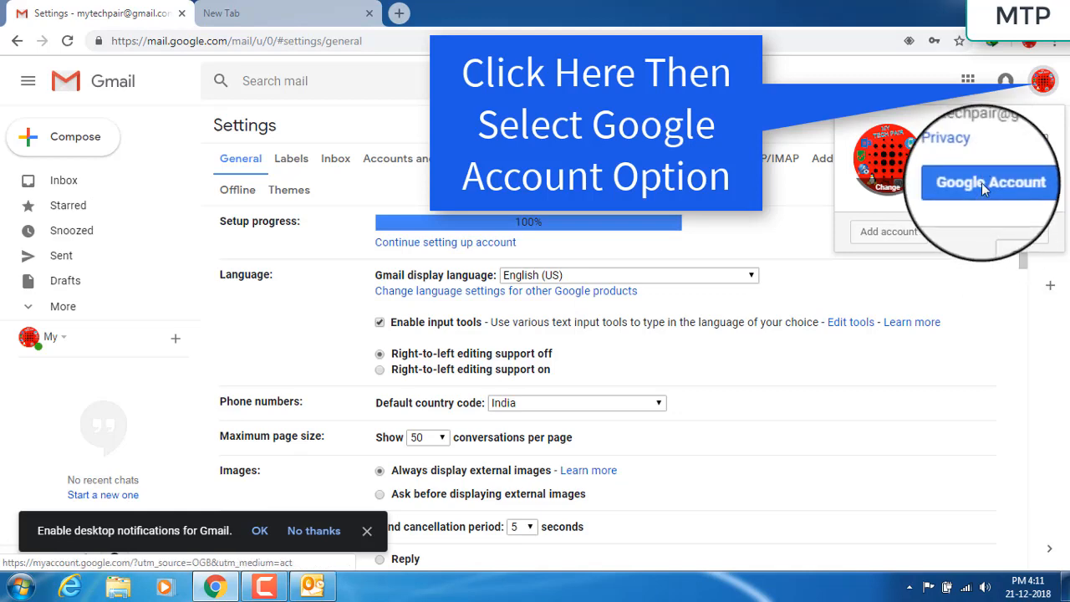
Open the Google Account's Security page and turn on Less secure app access.
left_click(985, 189)
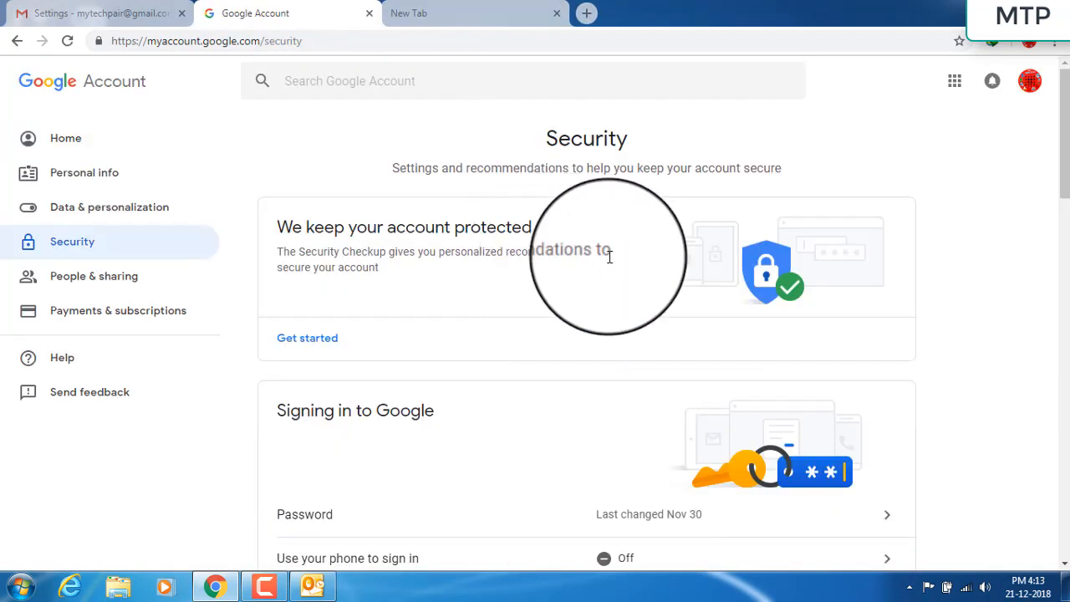
scroll(641, 332, "down", 4)
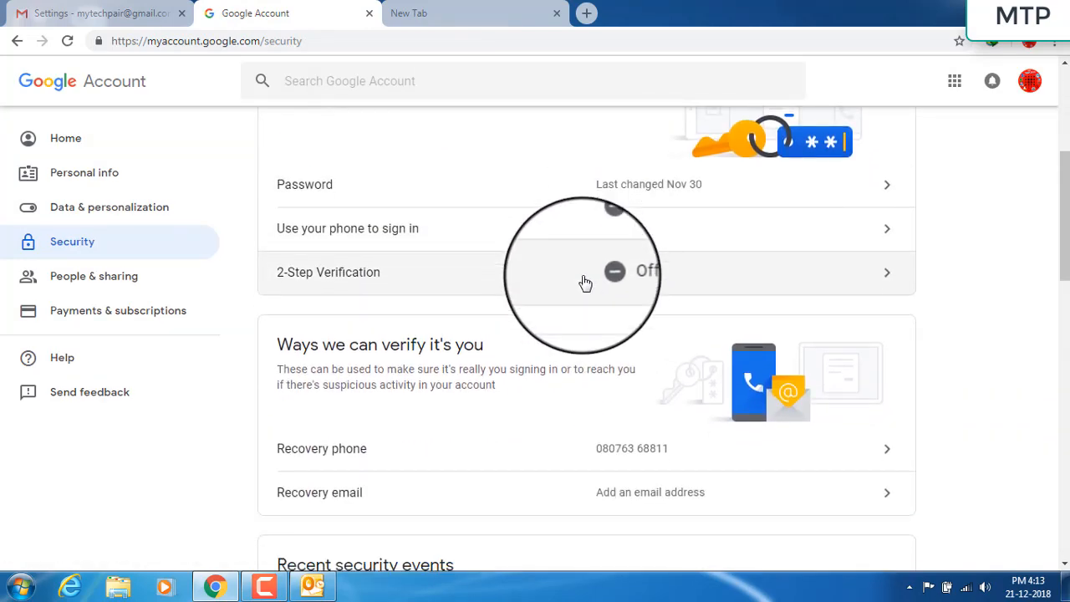
scroll(580, 276, "down", 1)
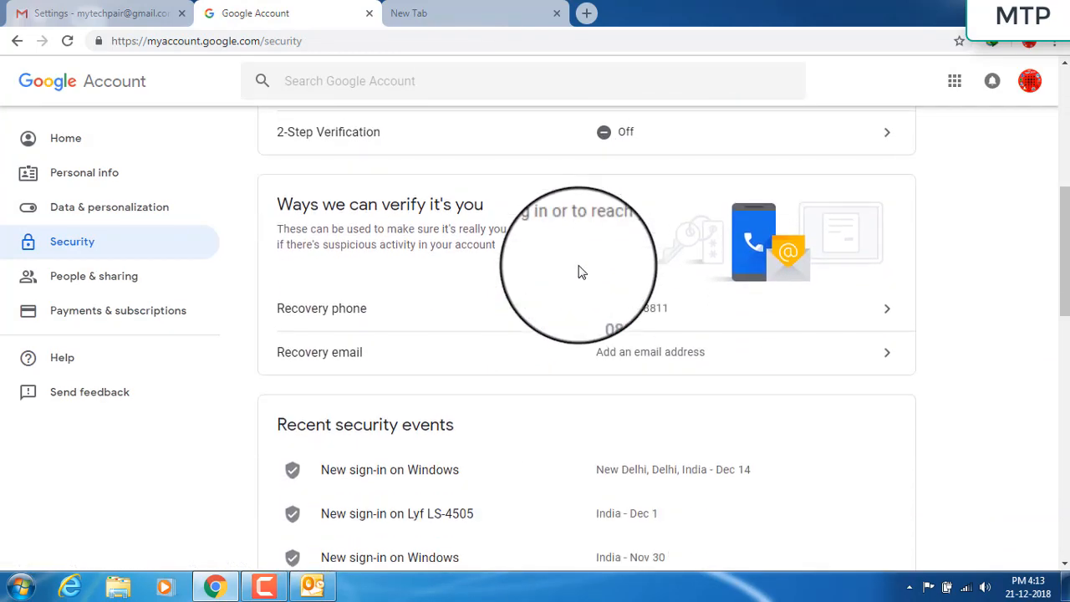
scroll(580, 272, "down", 4)
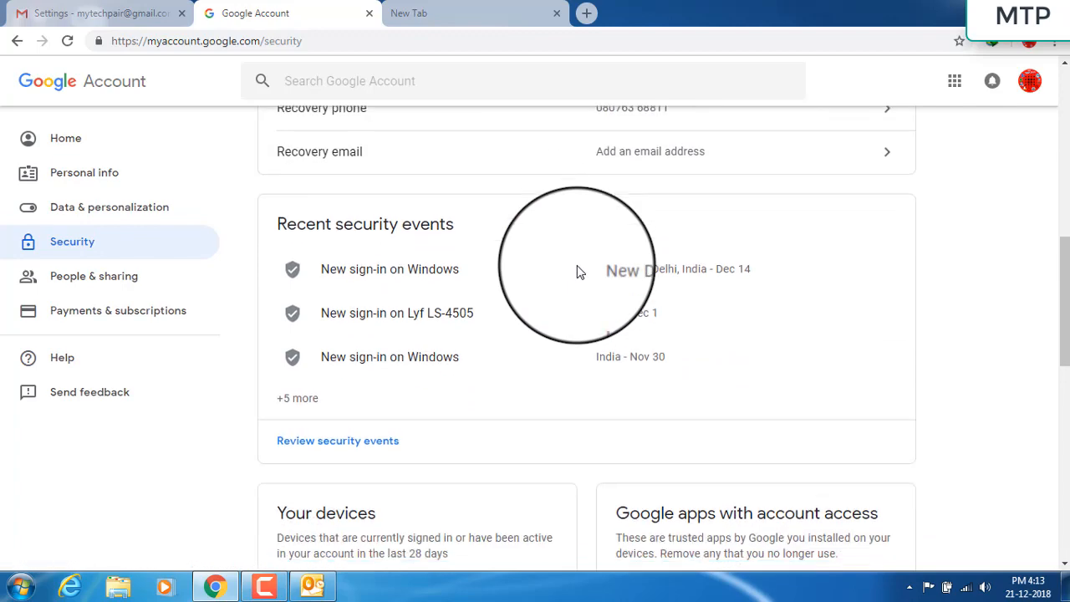
scroll(578, 271, "up", 1)
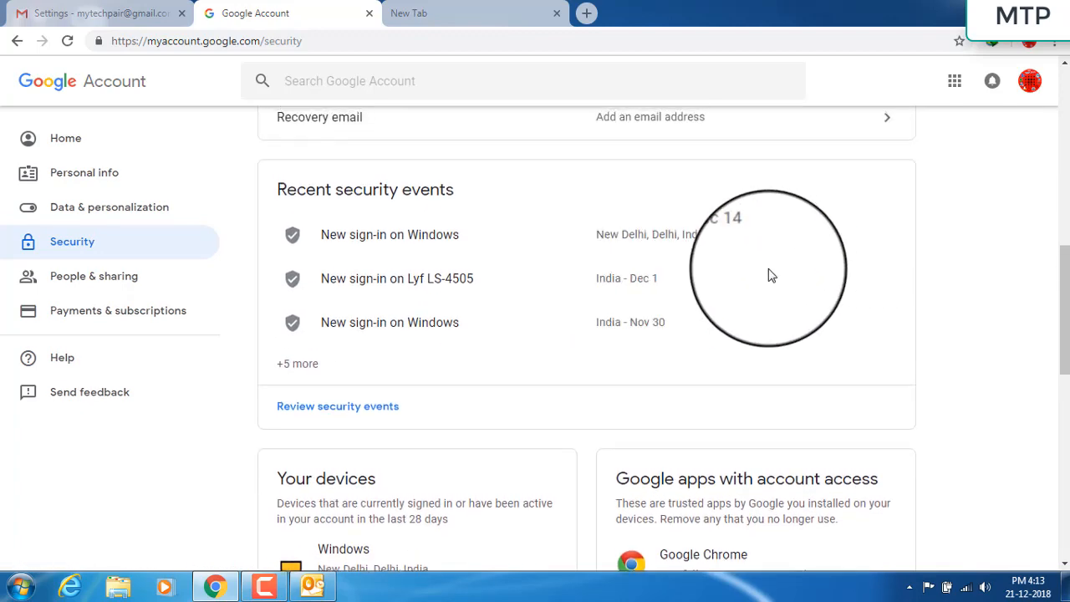
scroll(769, 275, "down", 3)
scroll(769, 275, "down", 5)
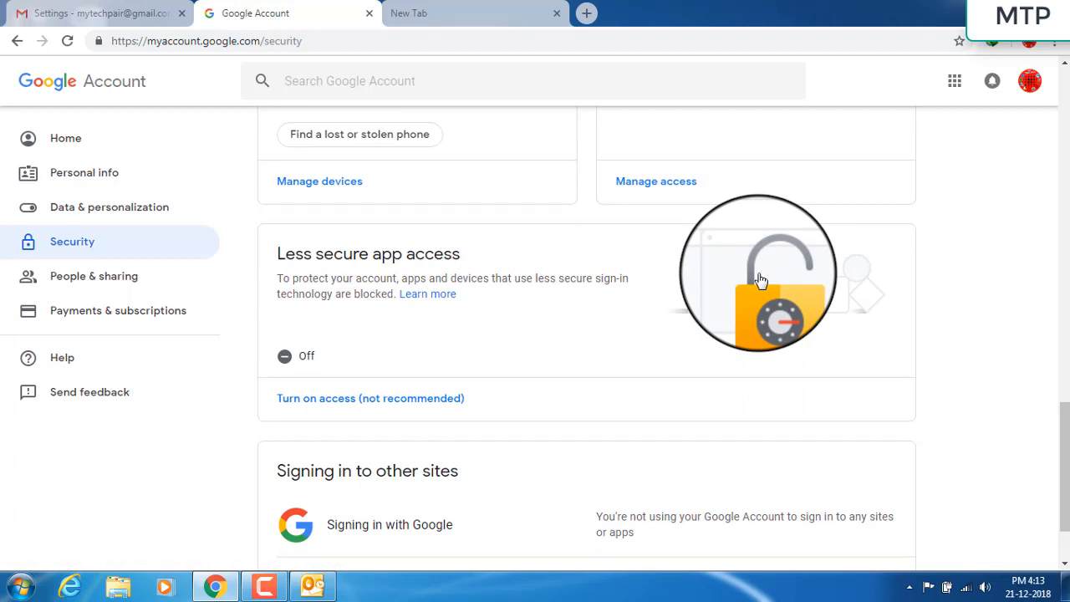
scroll(756, 280, "down", 2)
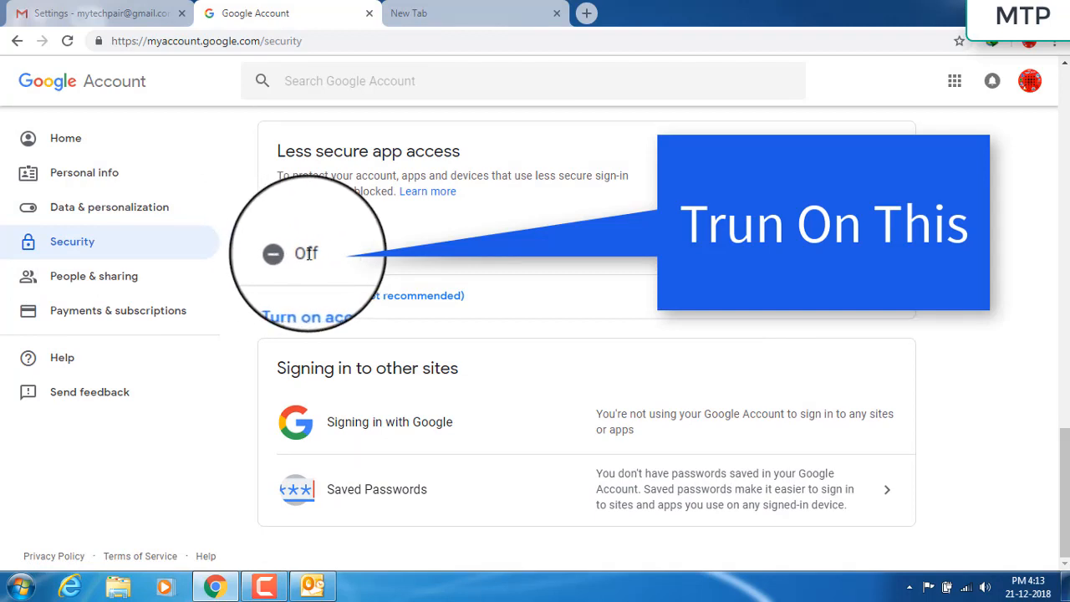
left_click(328, 301)
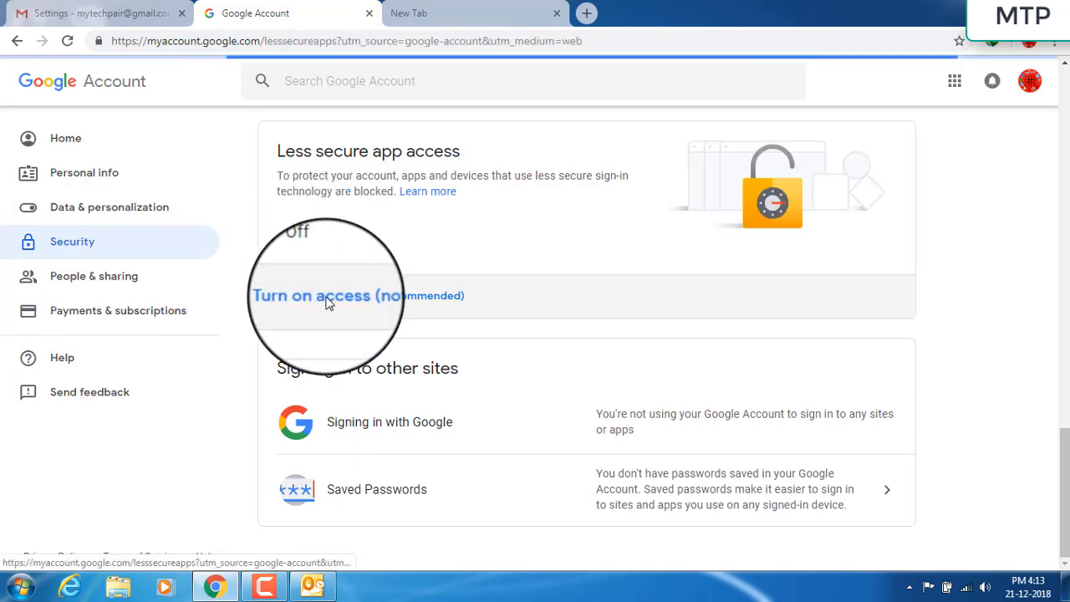
left_click(752, 264)
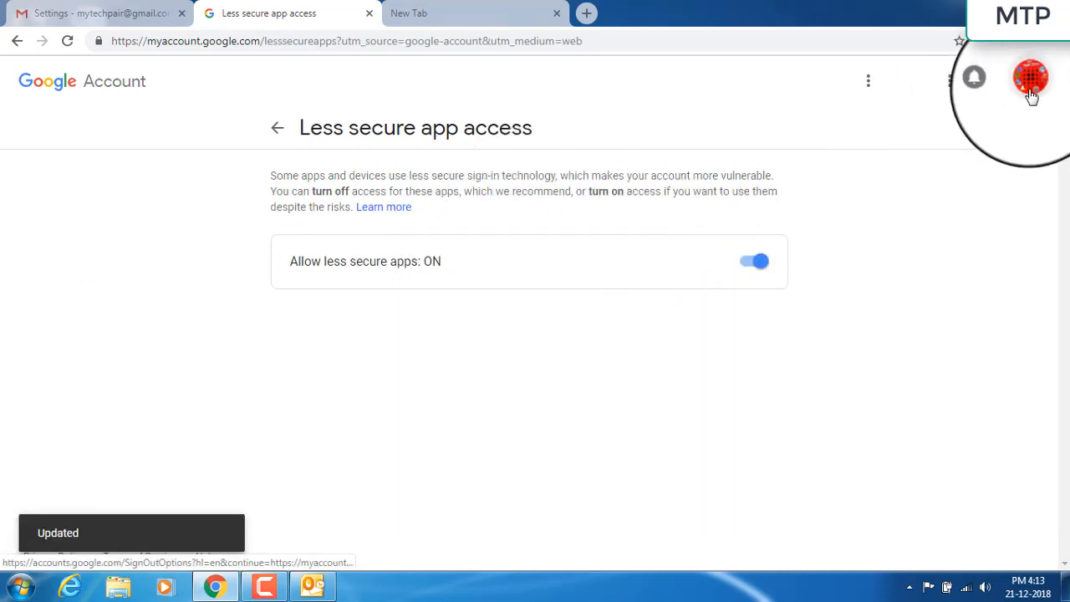
Sign out of the Google account.
left_click(1030, 88)
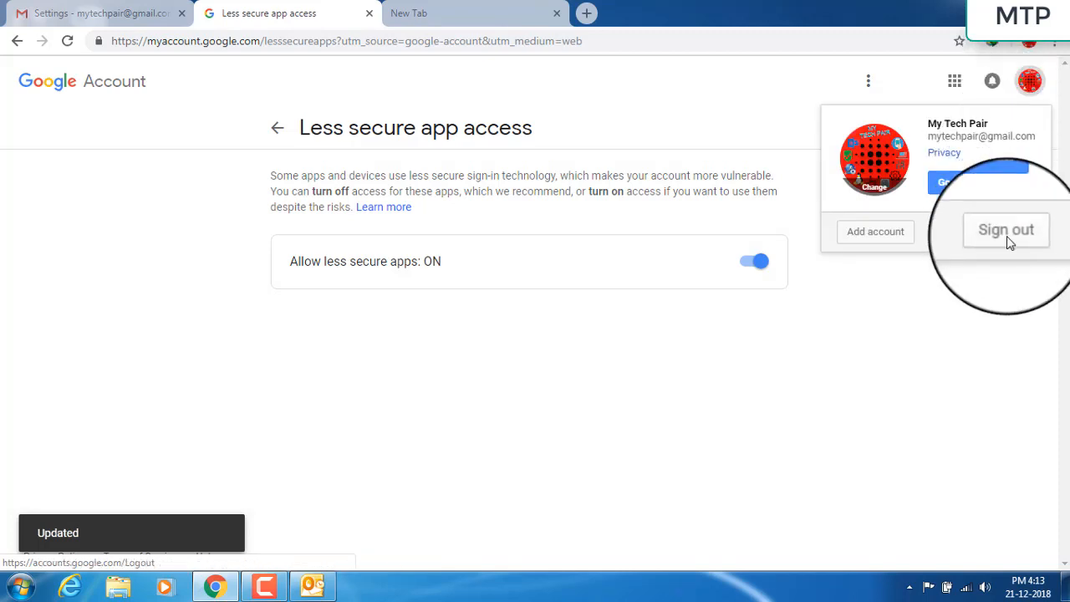
left_click(1007, 231)
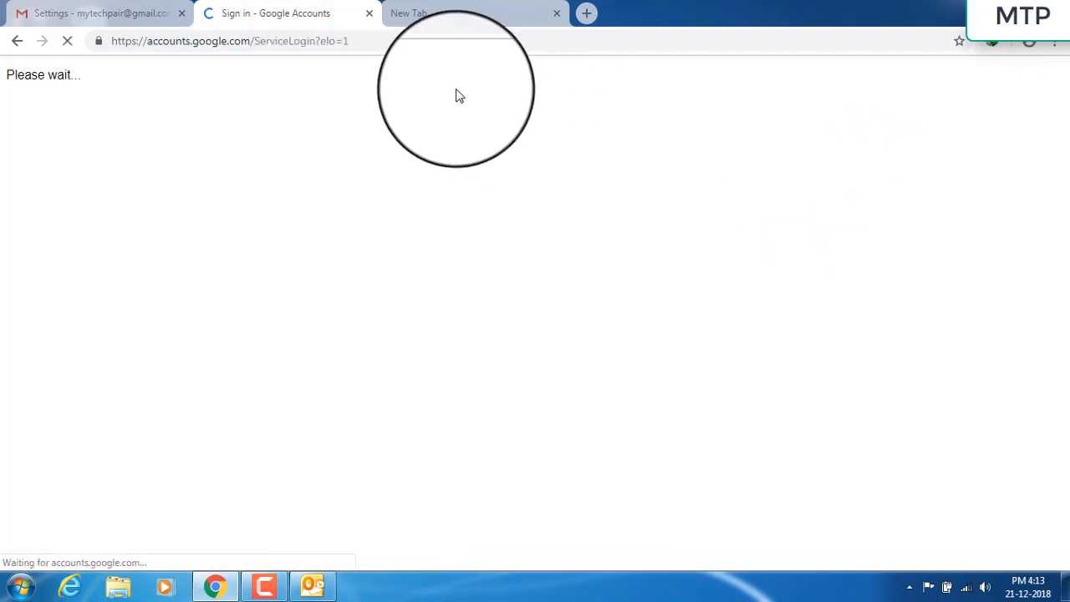
Reload the Gmail settings page and close it.
left_click(133, 13)
left_click(67, 40)
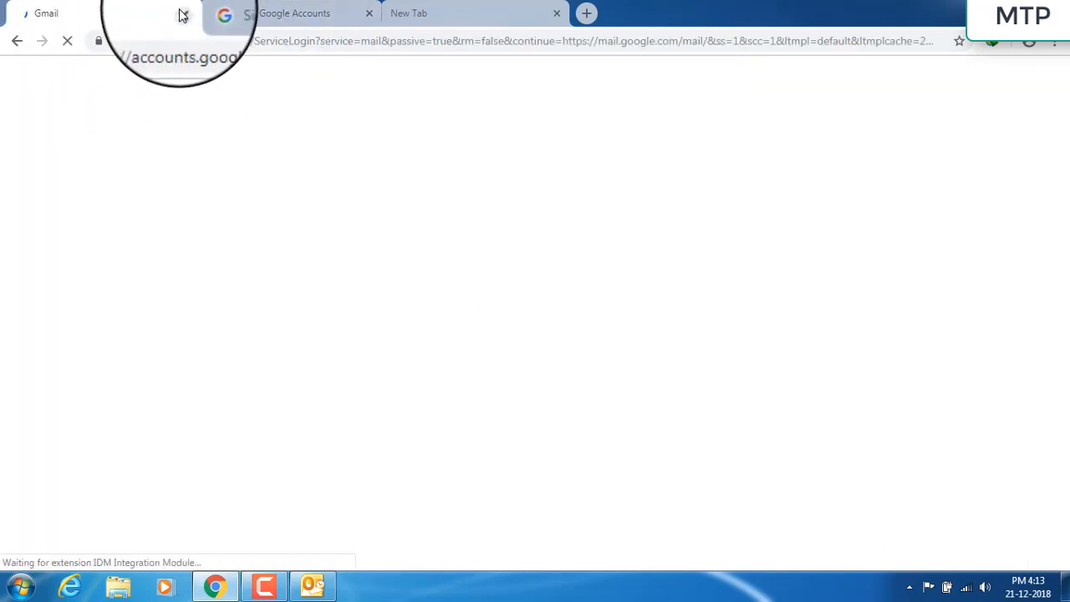
left_click(182, 15)
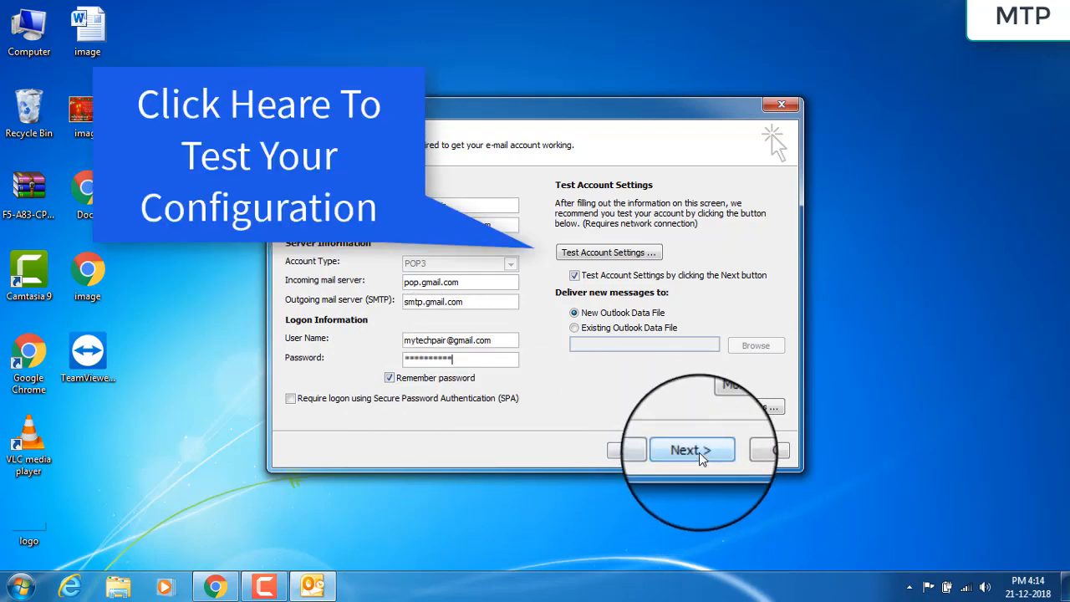
Return to Outlook's Add New Account wizard, test the account settings and complete the account setup.
left_click(612, 252)
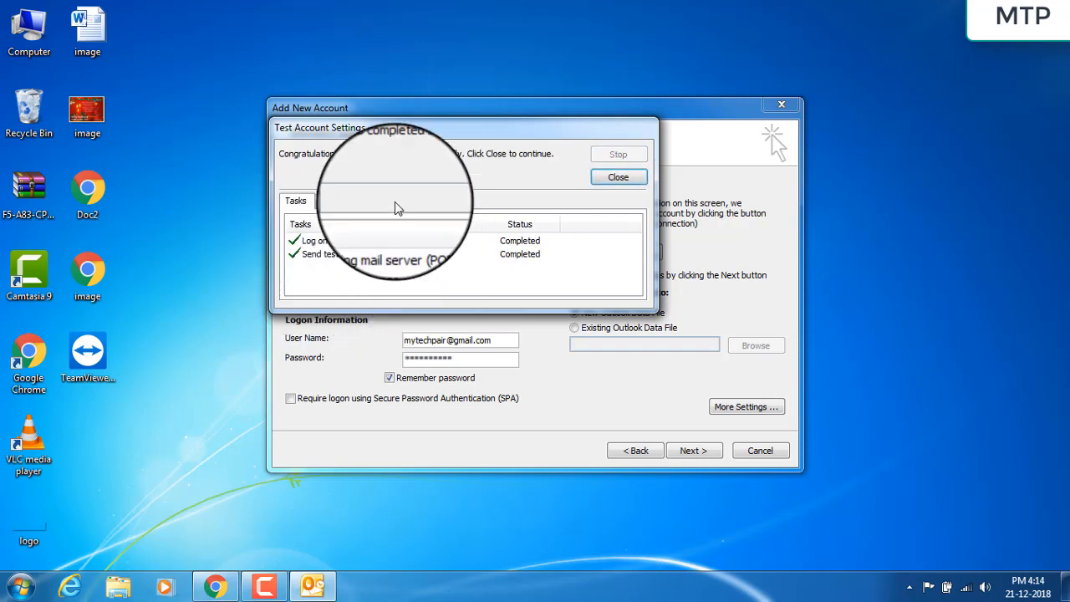
left_click(616, 177)
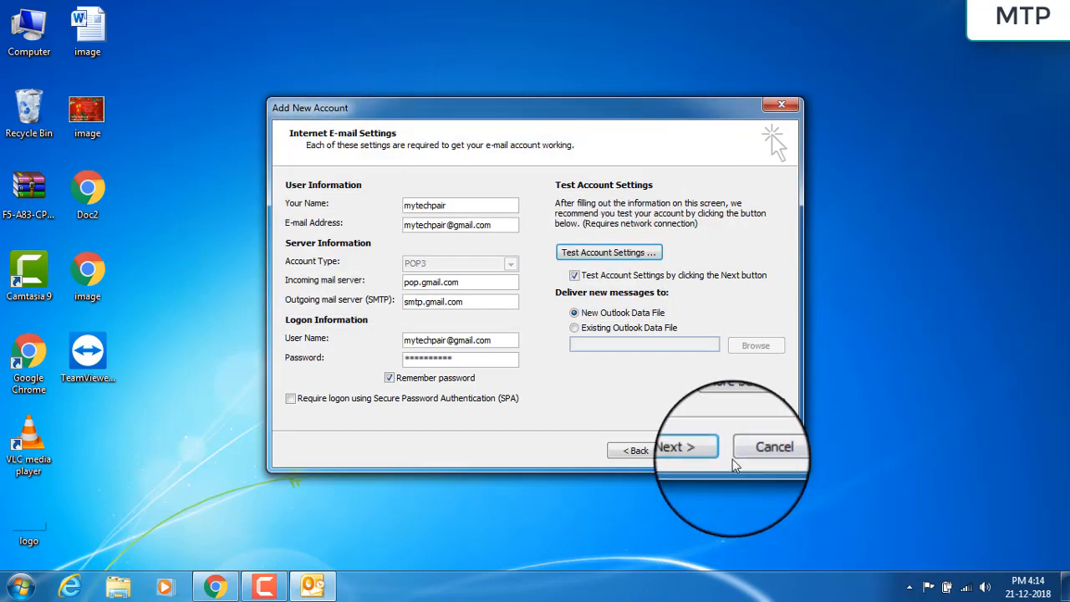
left_click(693, 451)
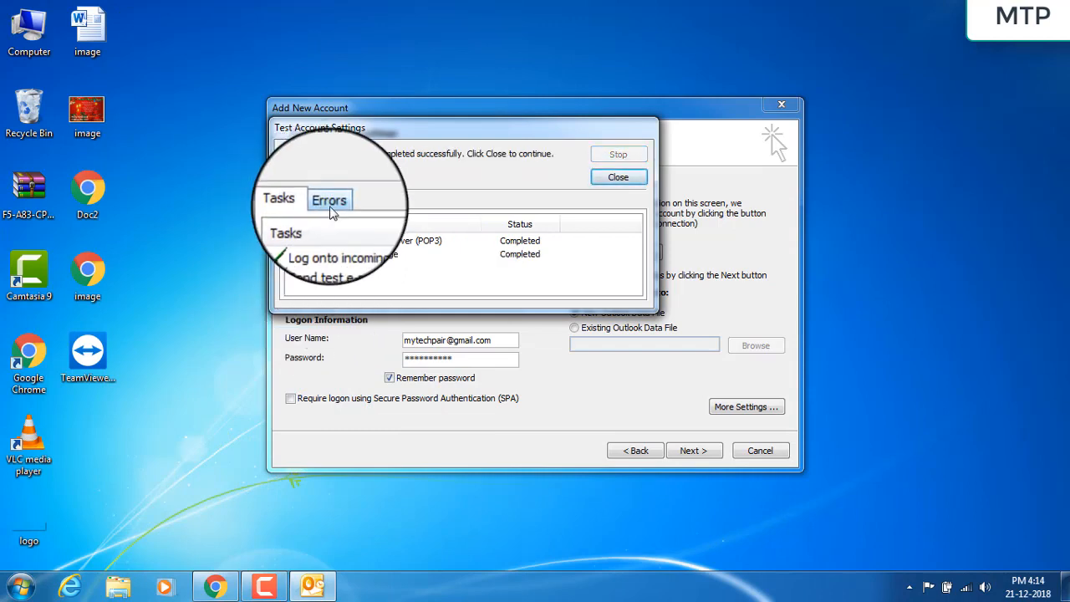
left_click(618, 177)
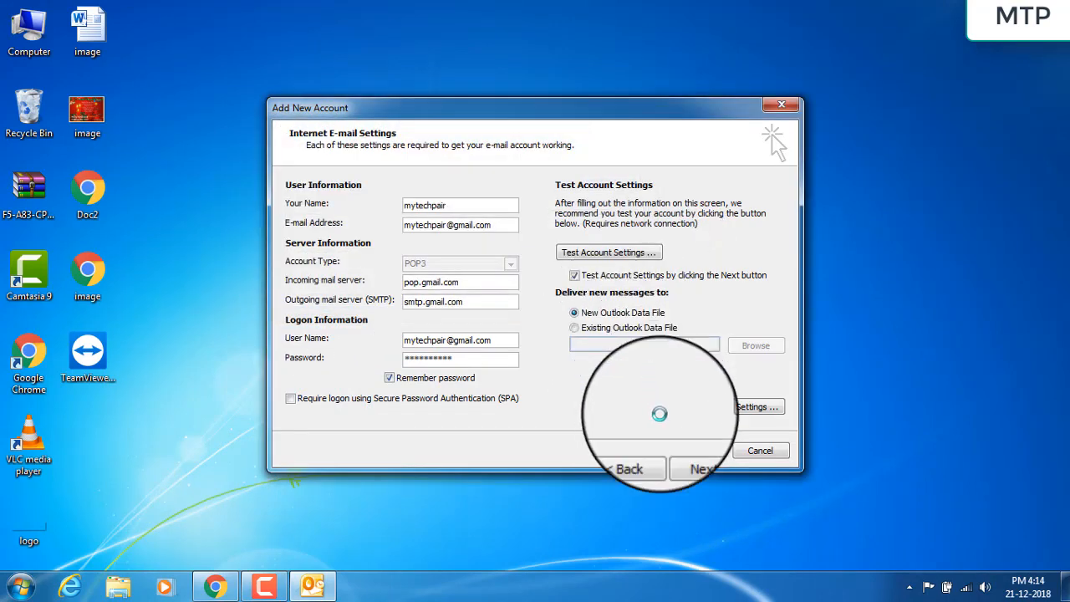
left_click(698, 450)
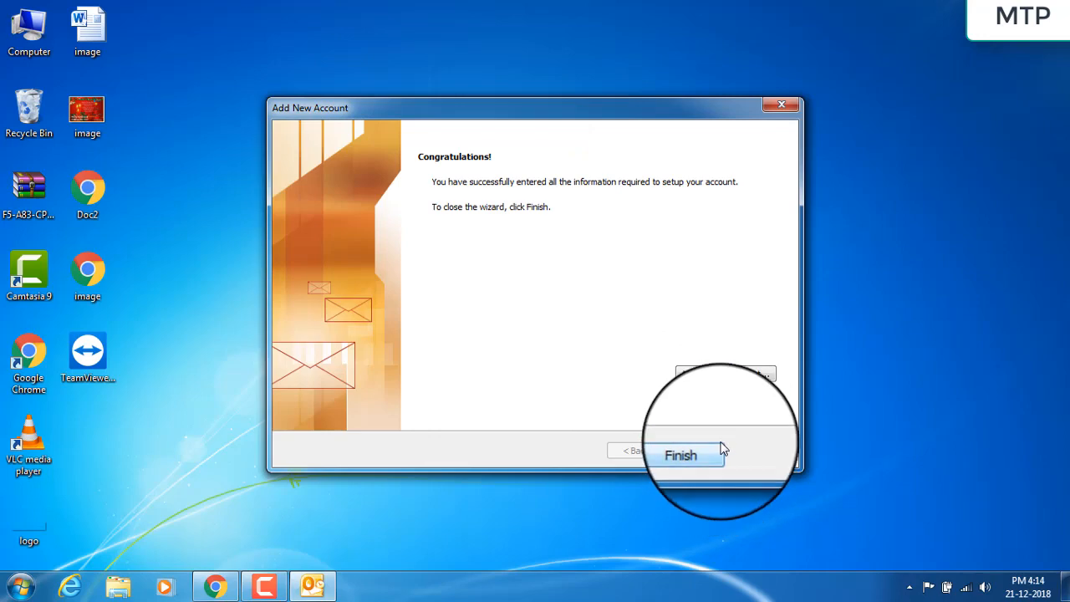
left_click(721, 450)
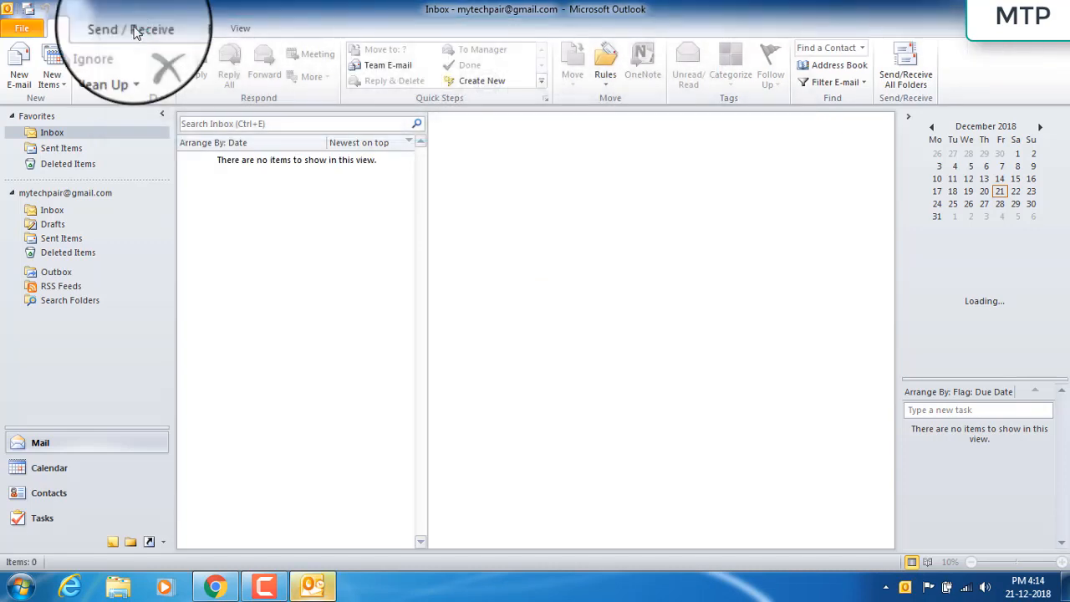
Send and receive mail for all folders in Outlook.
left_click(133, 32)
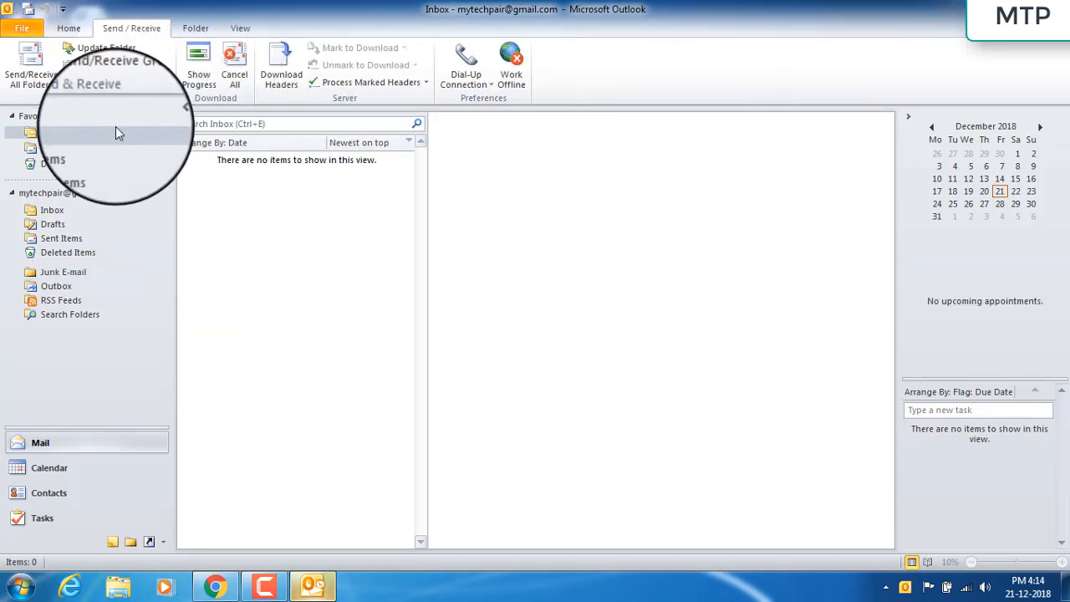
left_click(106, 88)
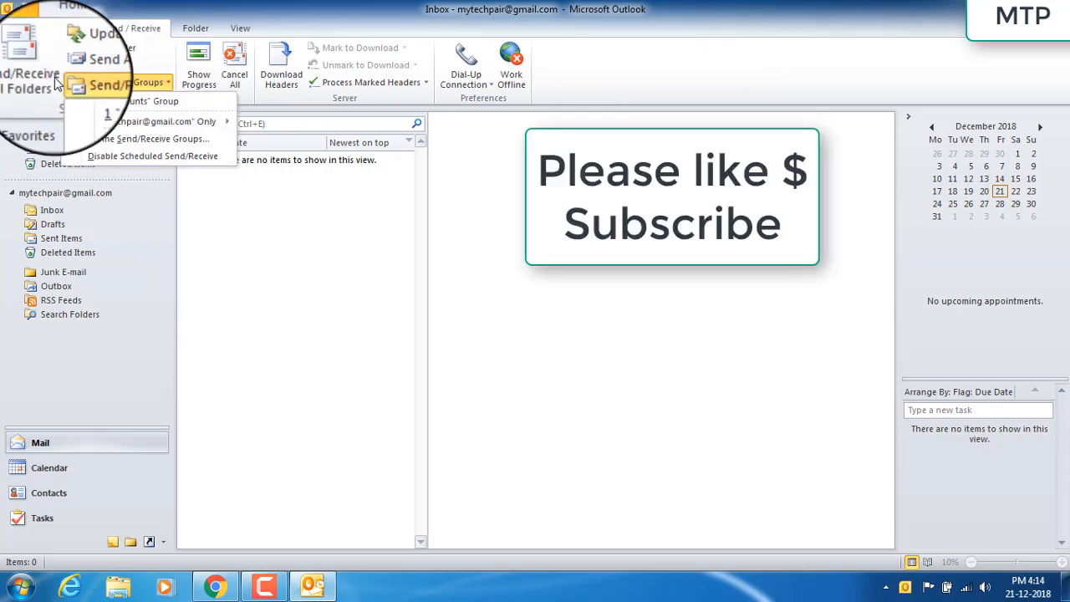
left_click(31, 75)
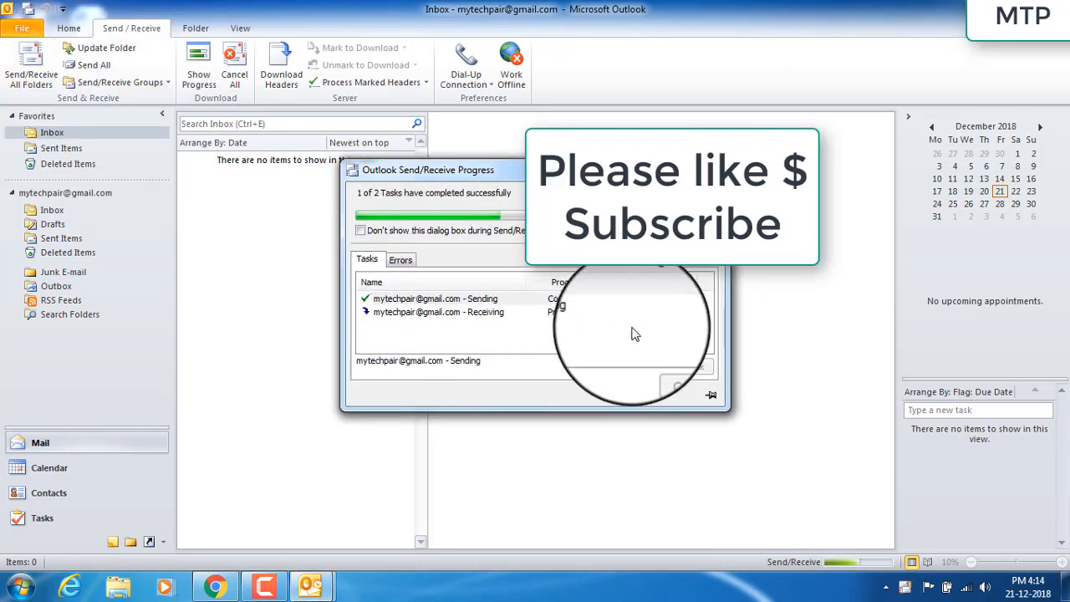